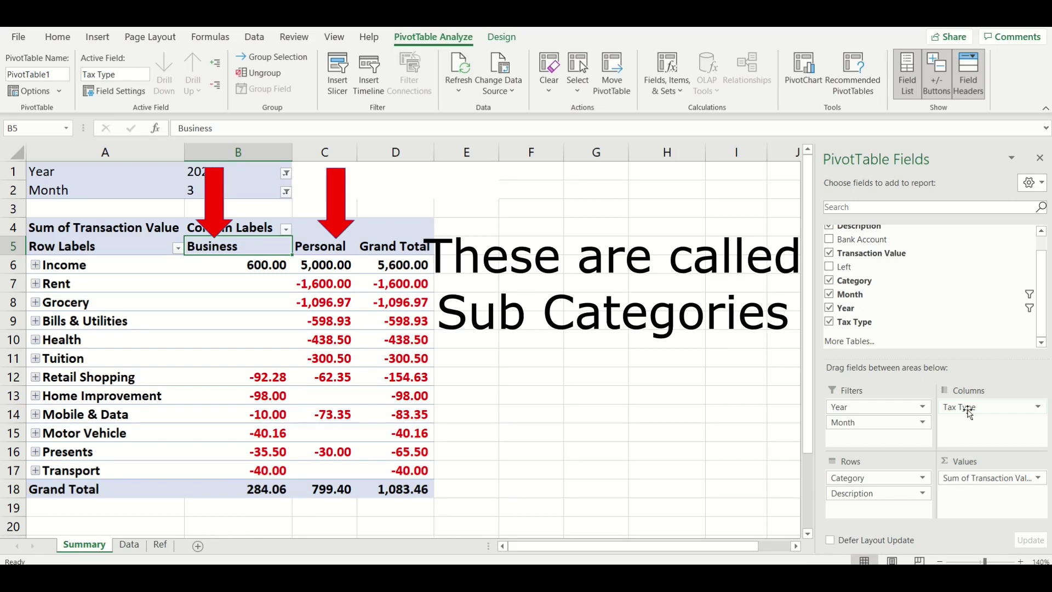
Step: Set the pivot's Month filter to (All) and check the 800.27 grand total
left_click(286, 191)
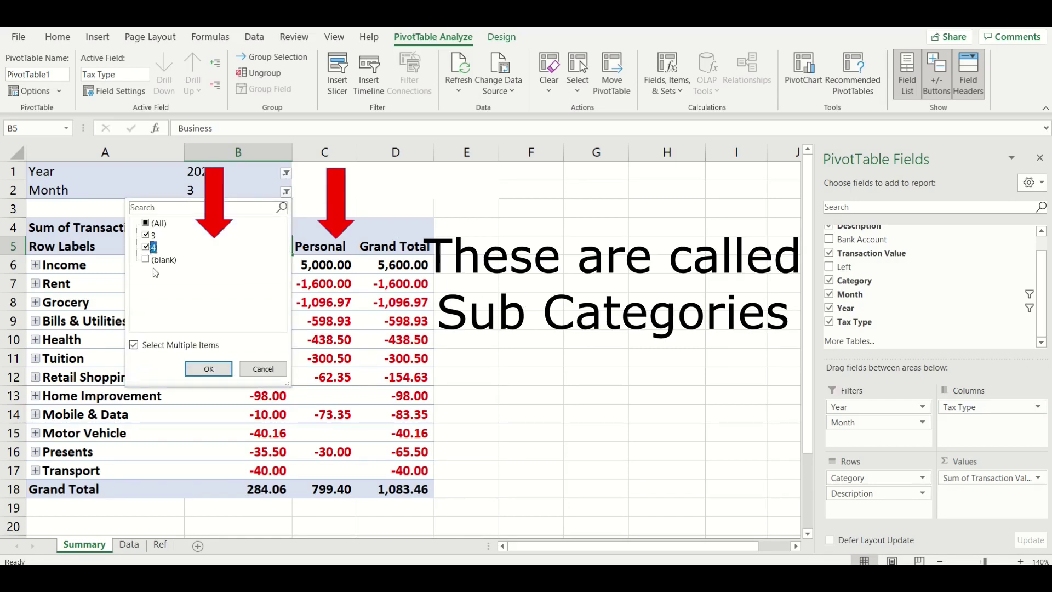
left_click(149, 223)
left_click(209, 368)
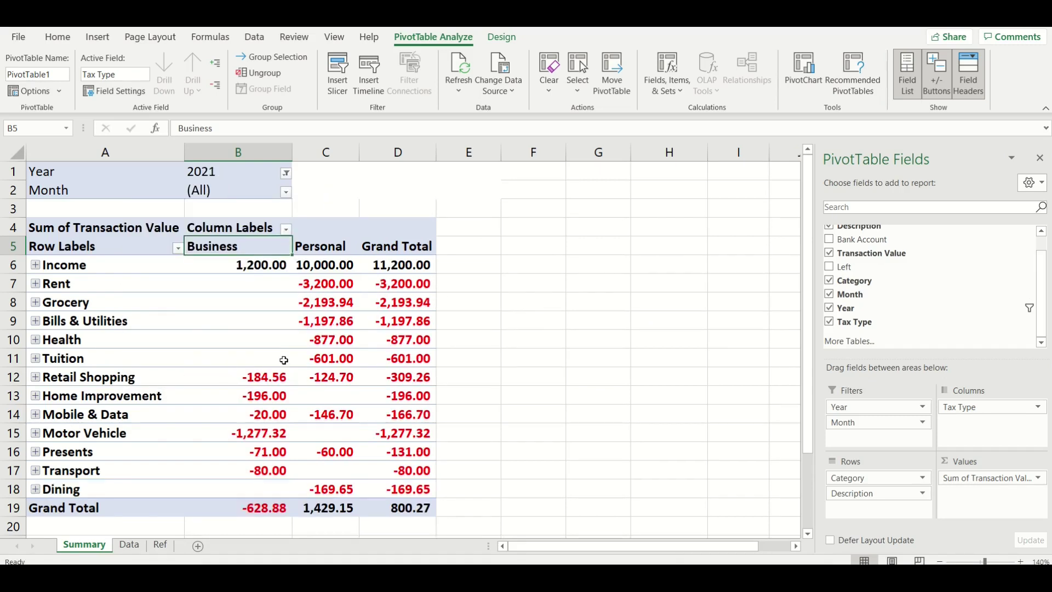
left_click(575, 334)
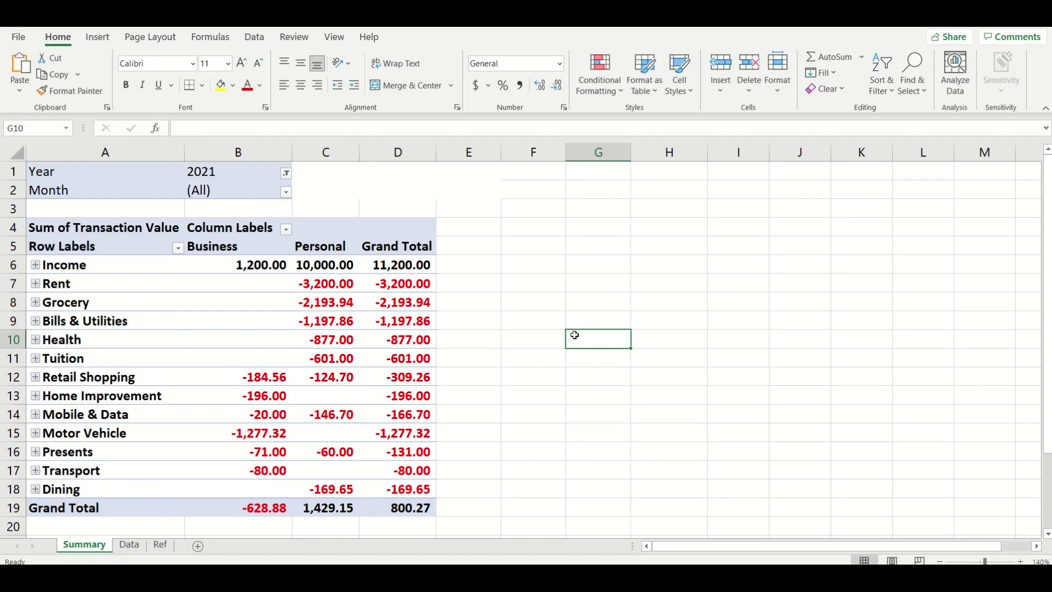
left_click(396, 507)
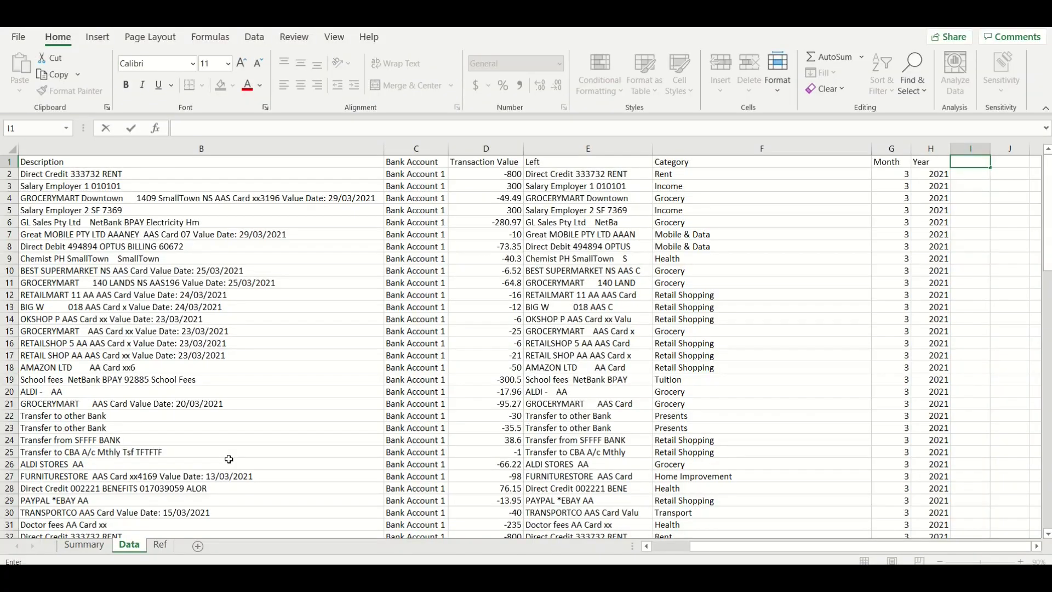
Step: On the Ref sheet, add a 'Tax Type' heading in C1 and widen column C to fit
left_click(160, 545)
left_click(313, 166)
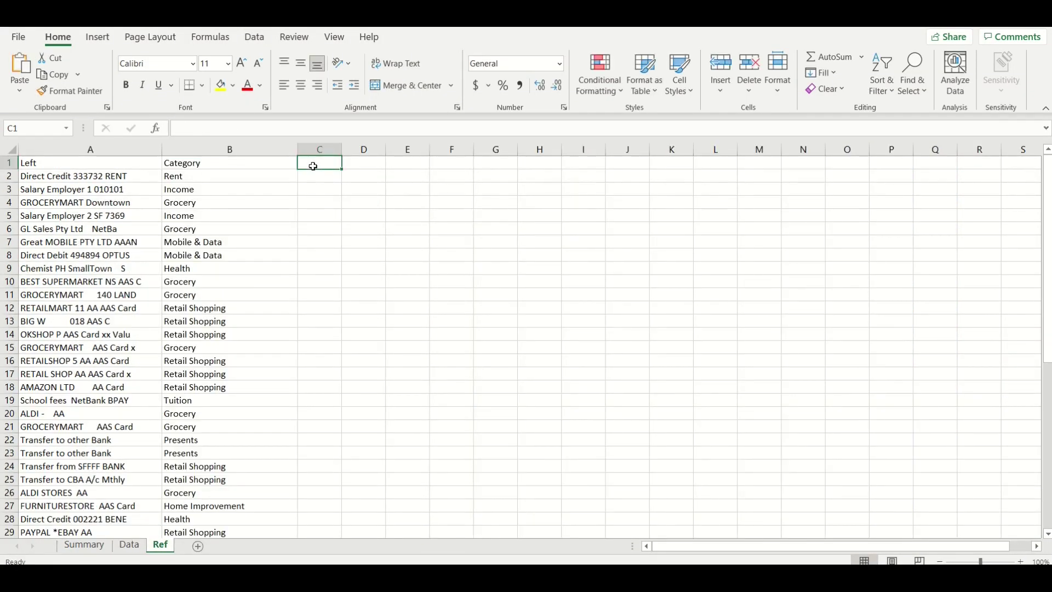
type("Tax")
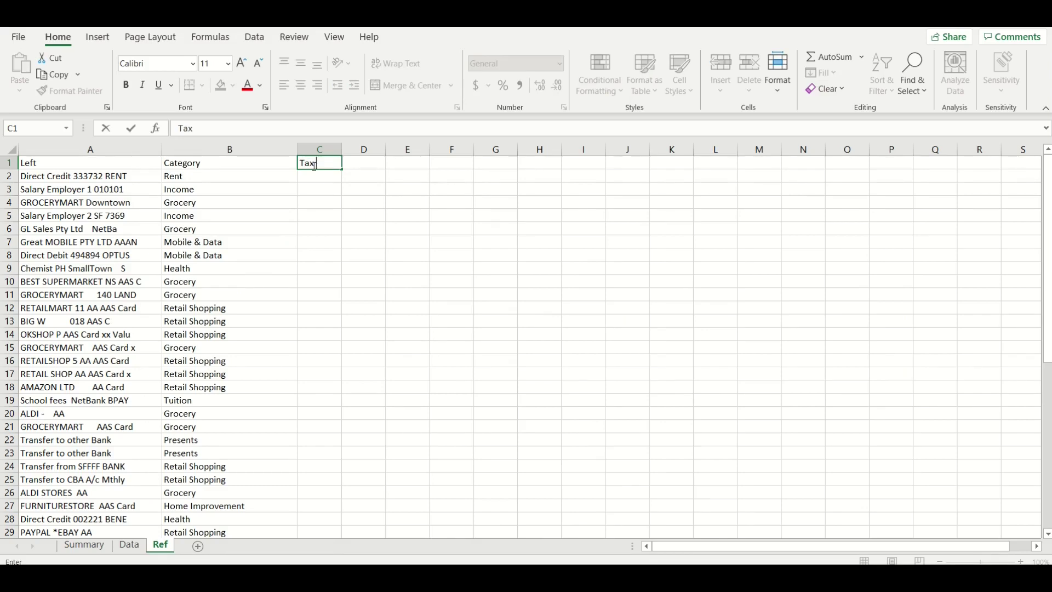
type("Type")
key("Return")
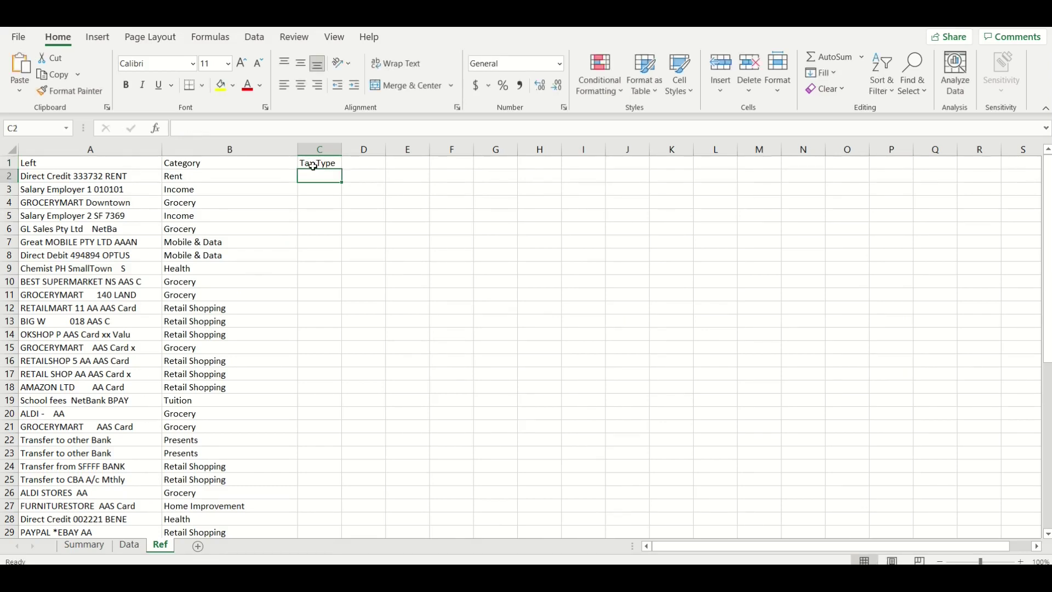
left_click_drag(342, 151, 370, 153)
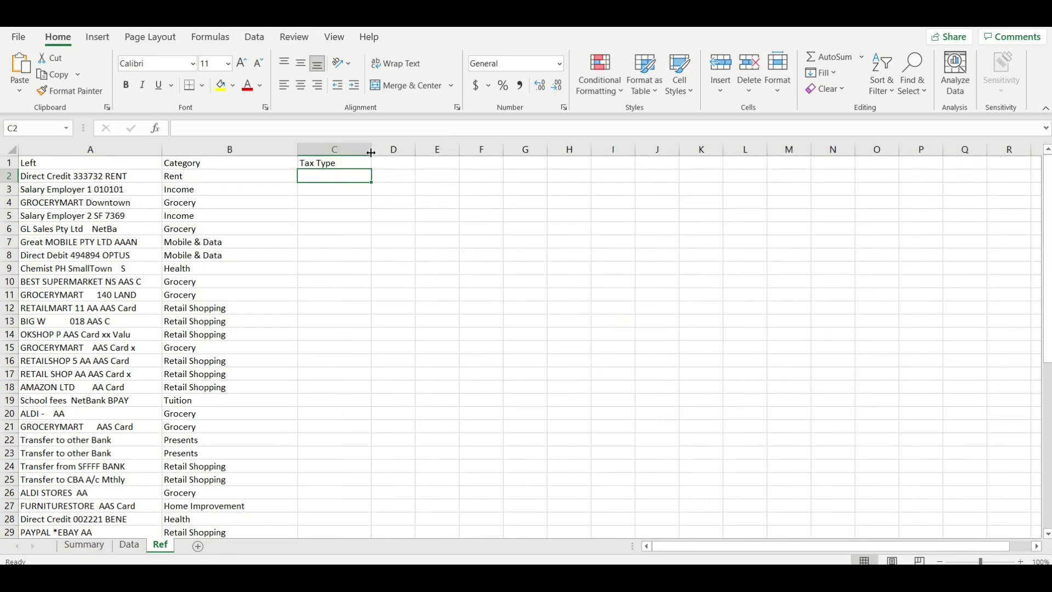
Step: Enter Personal or Business for each category down column C, rows 2–51
type("Personal")
key("Return")
type("Business")
key("Return")
type("Personal")
key("Return")
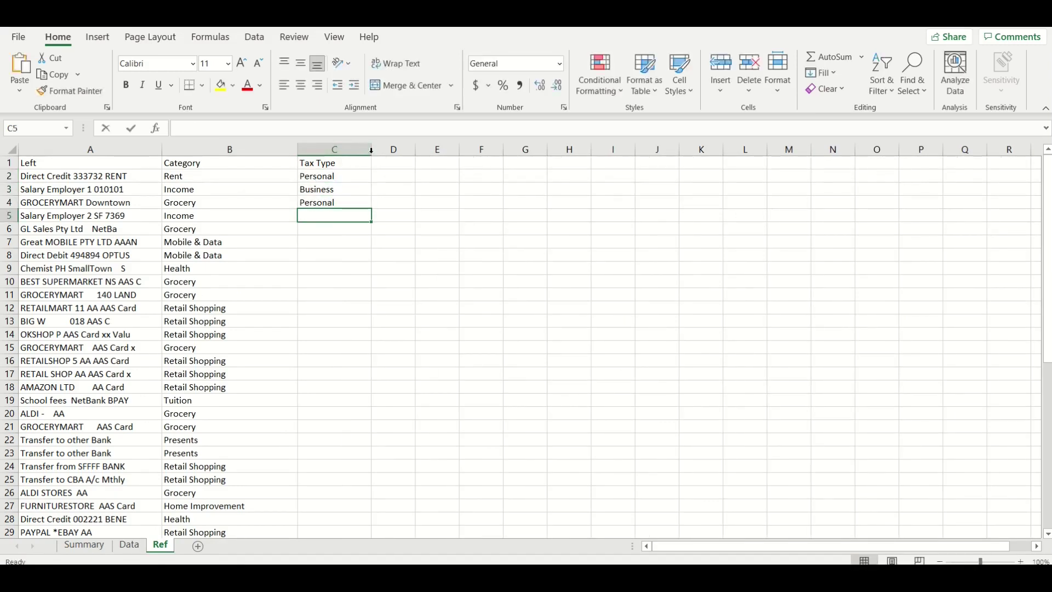
type("Business Personal")
key("Return")
type("Business Personal Personal Personal Personal Personal Personal Personal")
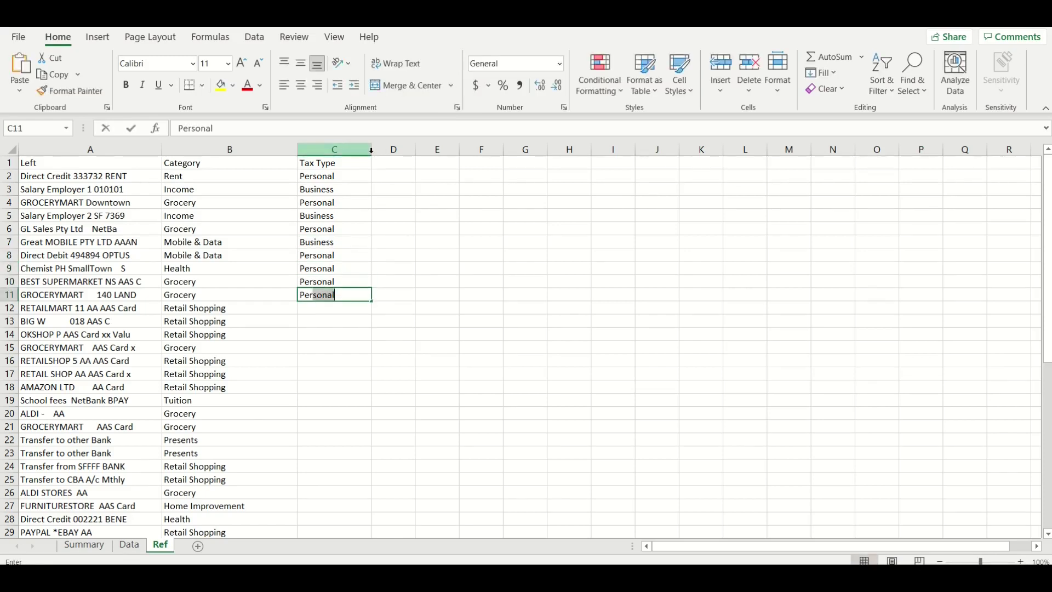
key("Return")
type("Personal Personal Personal Business Personal Personal Personal Personal Business")
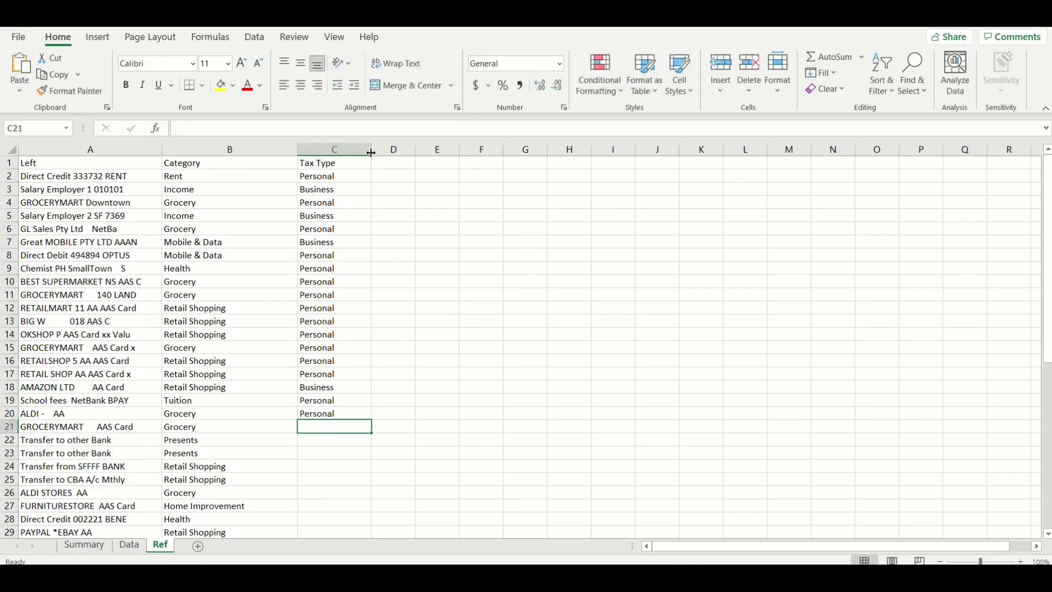
key("Return")
type("Personal Personal Personal Business Personal Personal Business")
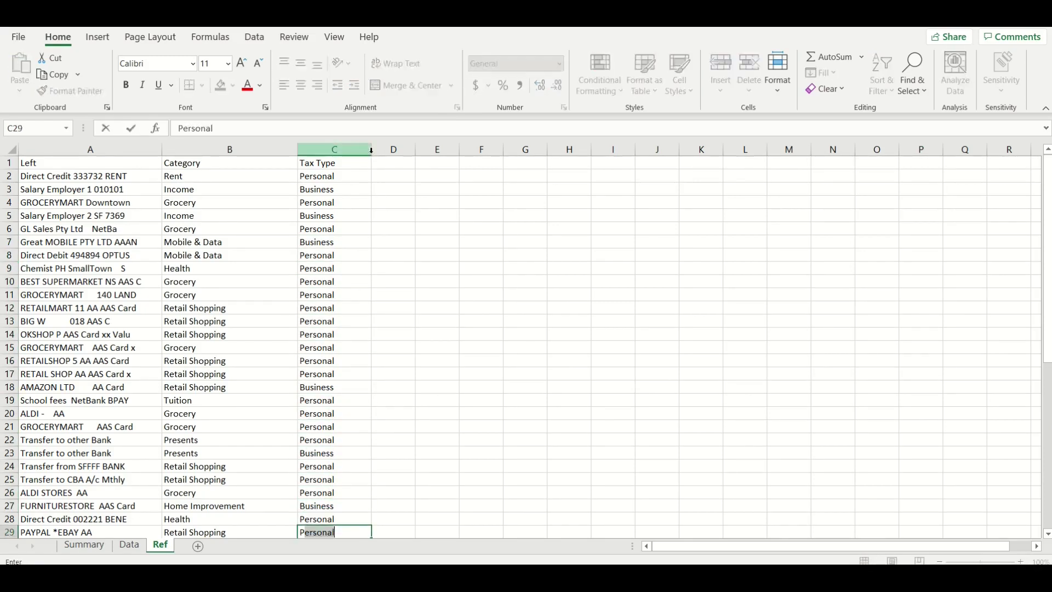
key("Return")
type("Personal Personal Business Personal Personal")
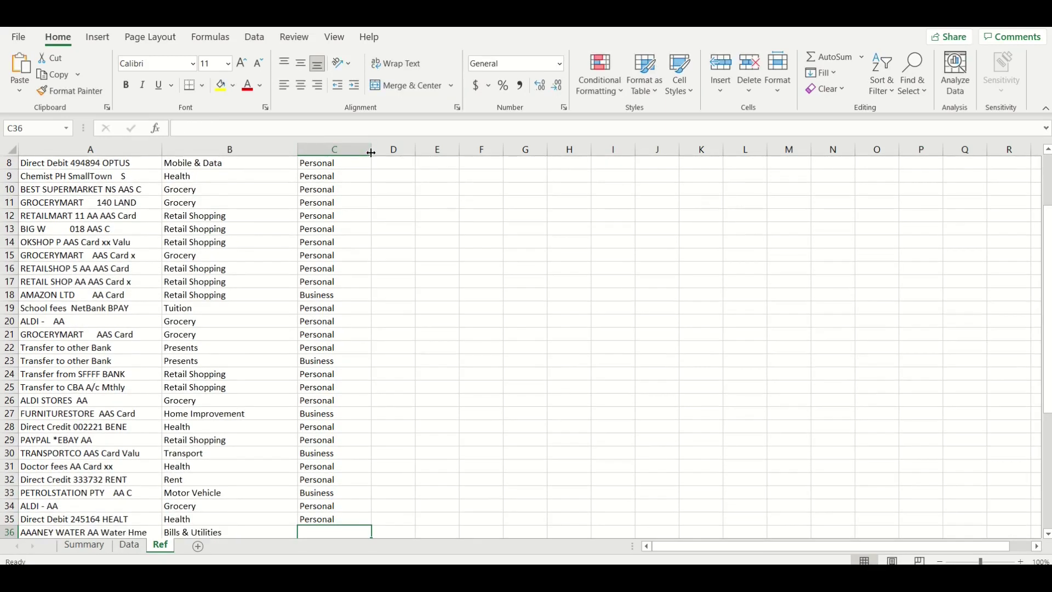
key("Return")
type("Personal Personal Personal Personal Personal Personal Personal Personal Personal Business")
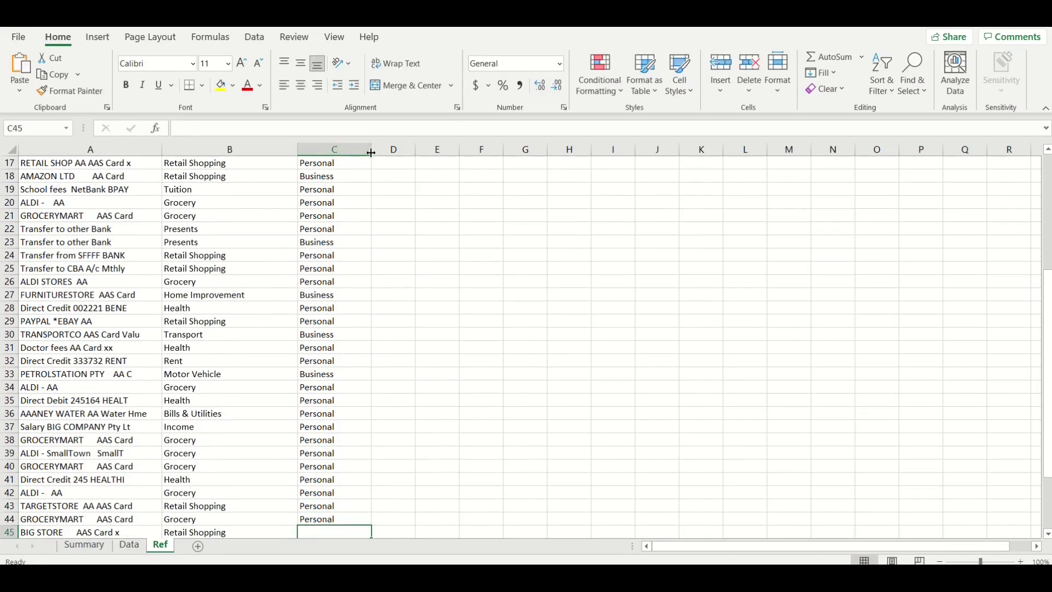
key("Return")
type("Business Personal Personal Personal Business Business Personal")
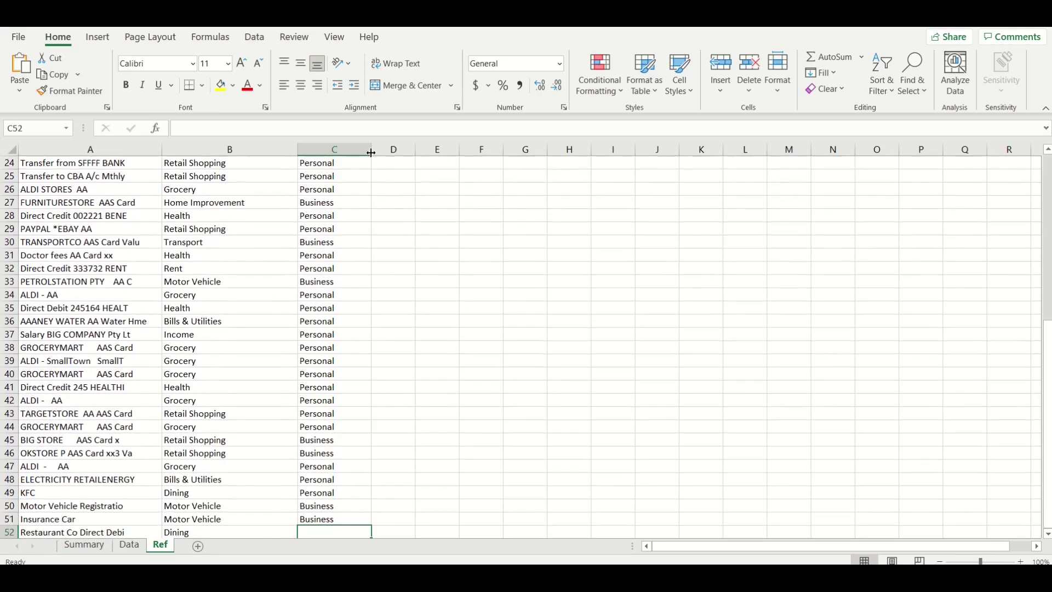
key("Return")
key("Return")
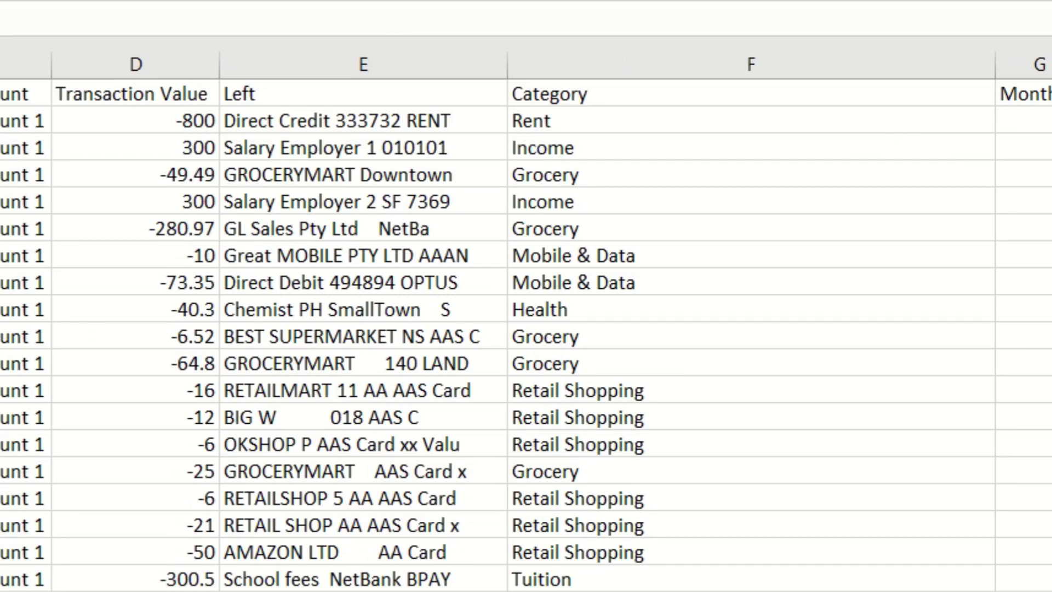
Step: Enter =VLOOKUP(E2,Ref!A:C,3,FALSE) in I2 to look up the first transaction's tax type
type("=")
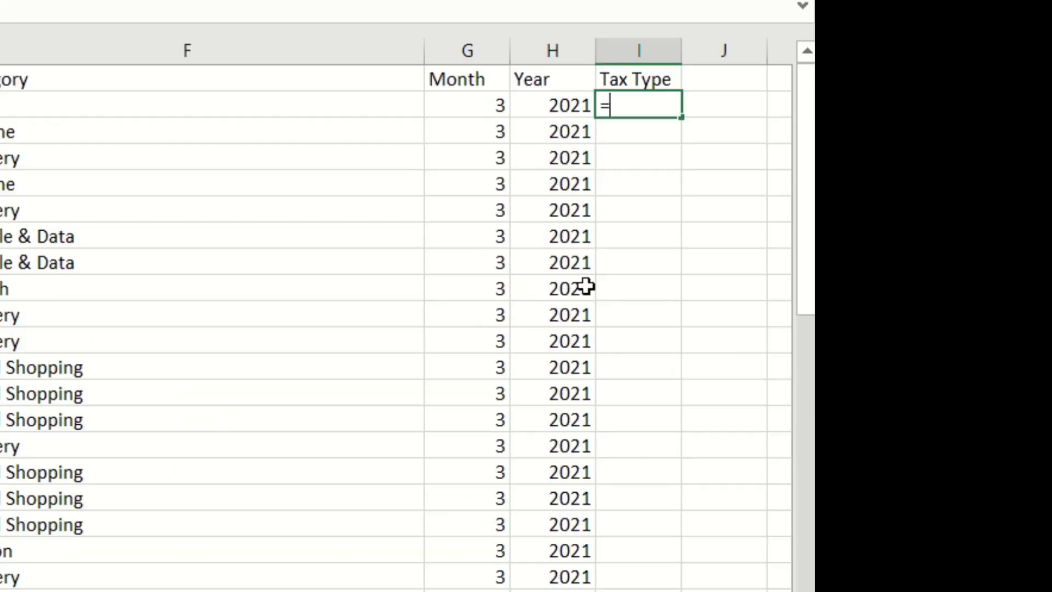
type("Vlookup")
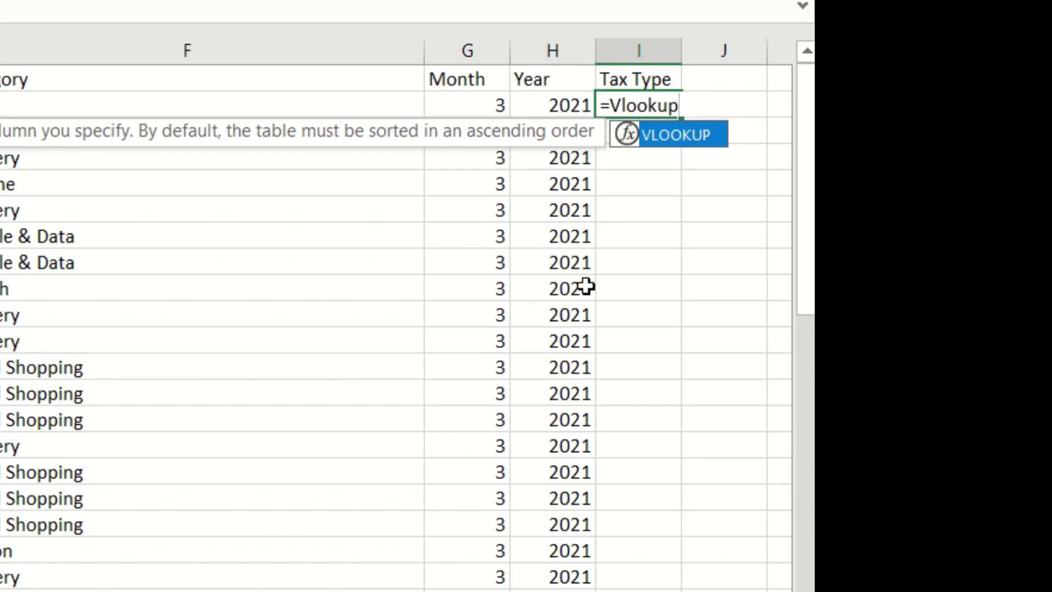
type("(")
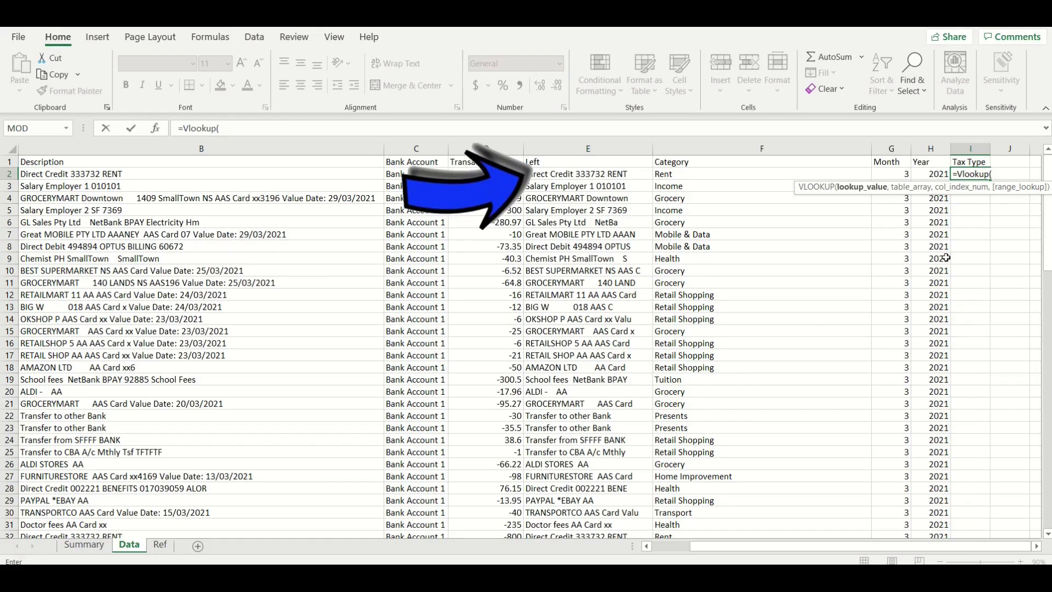
left_click(620, 175)
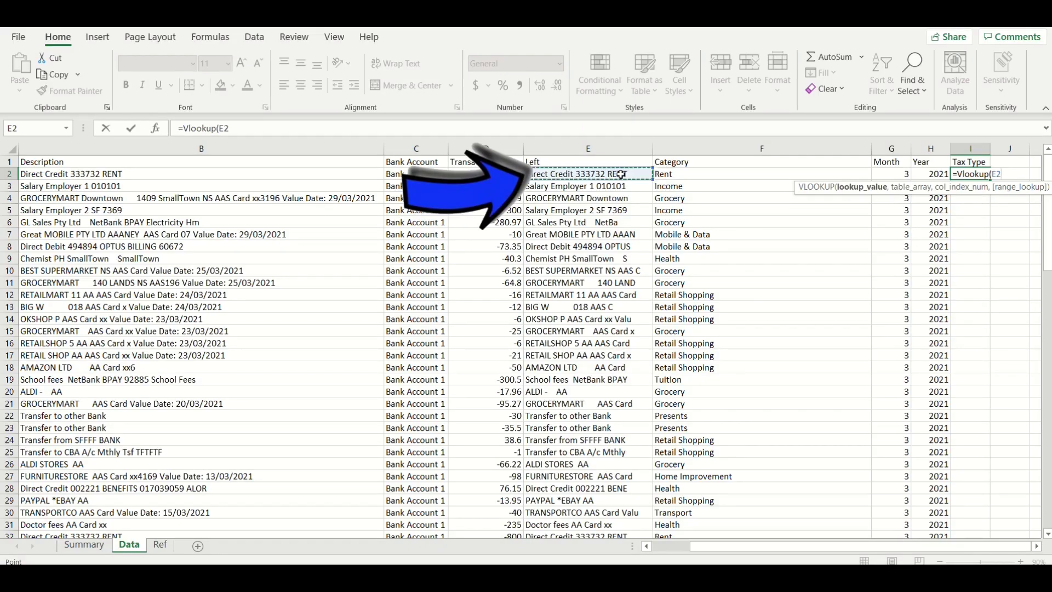
type(",")
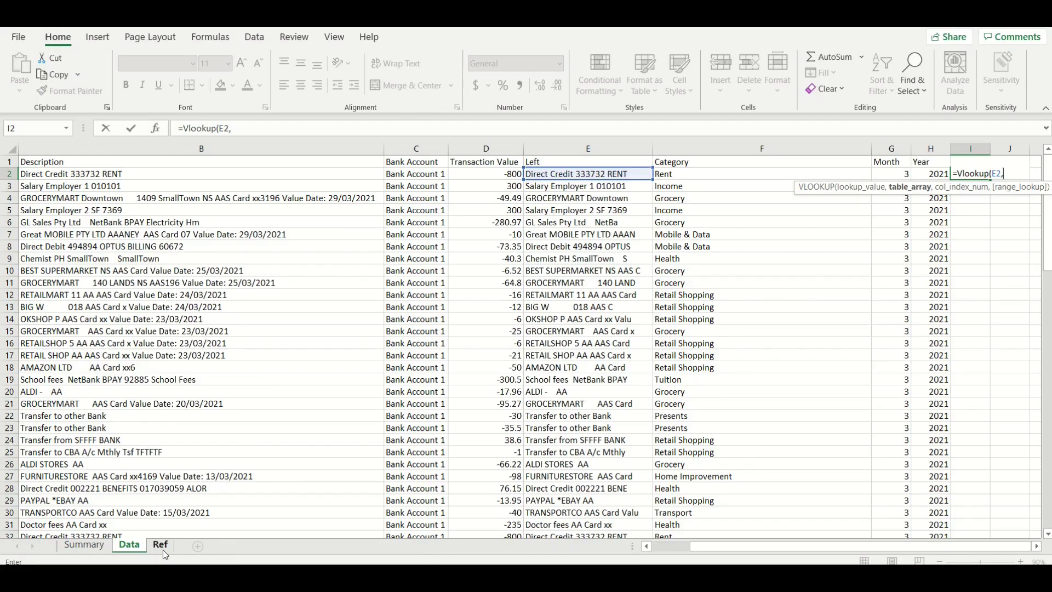
left_click(164, 550)
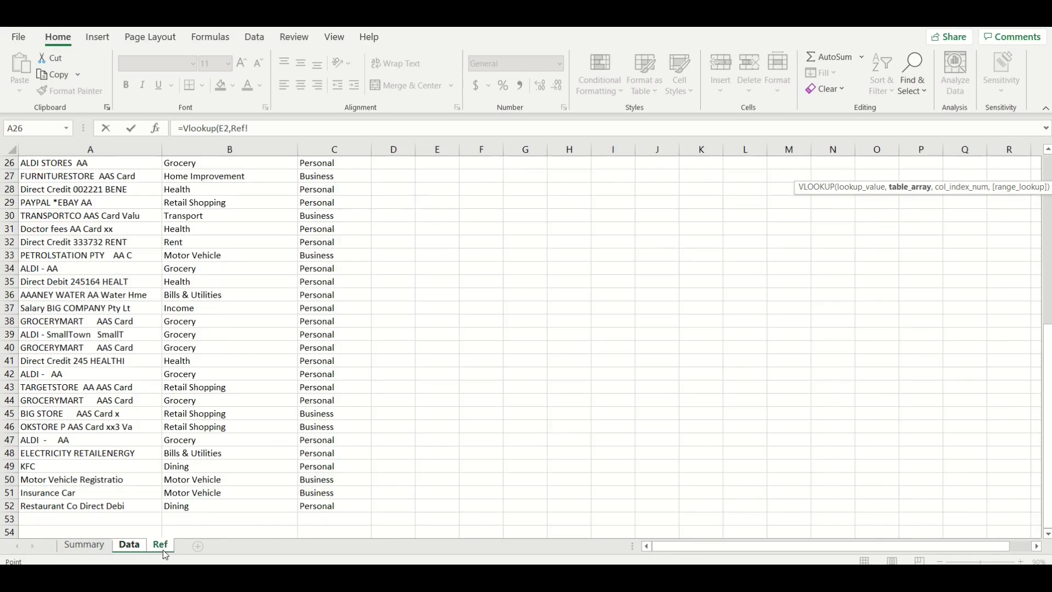
left_click_drag(89, 149, 334, 149)
left_click(304, 132)
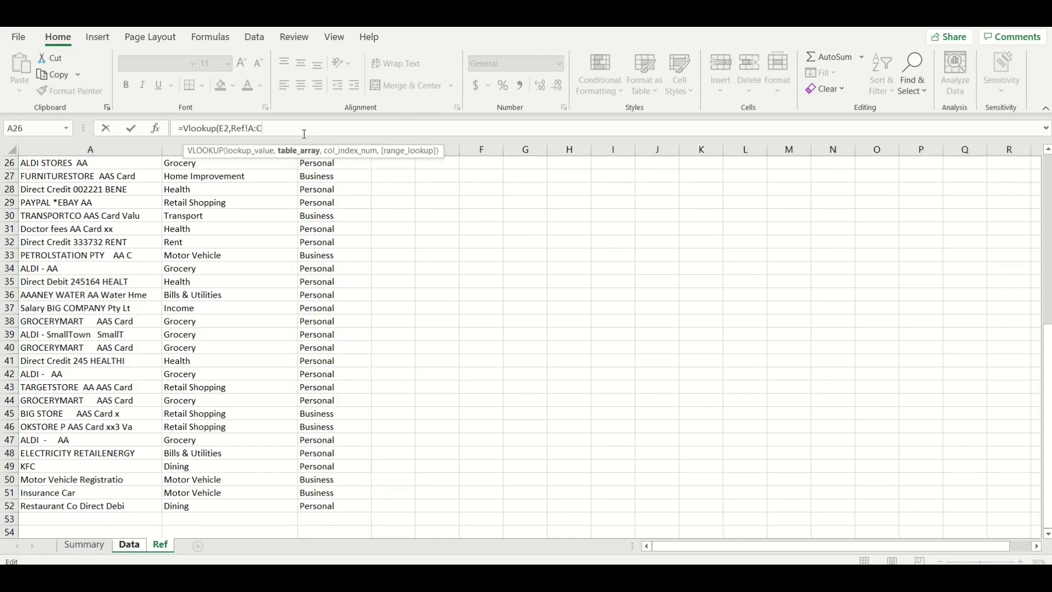
type(",")
type("3")
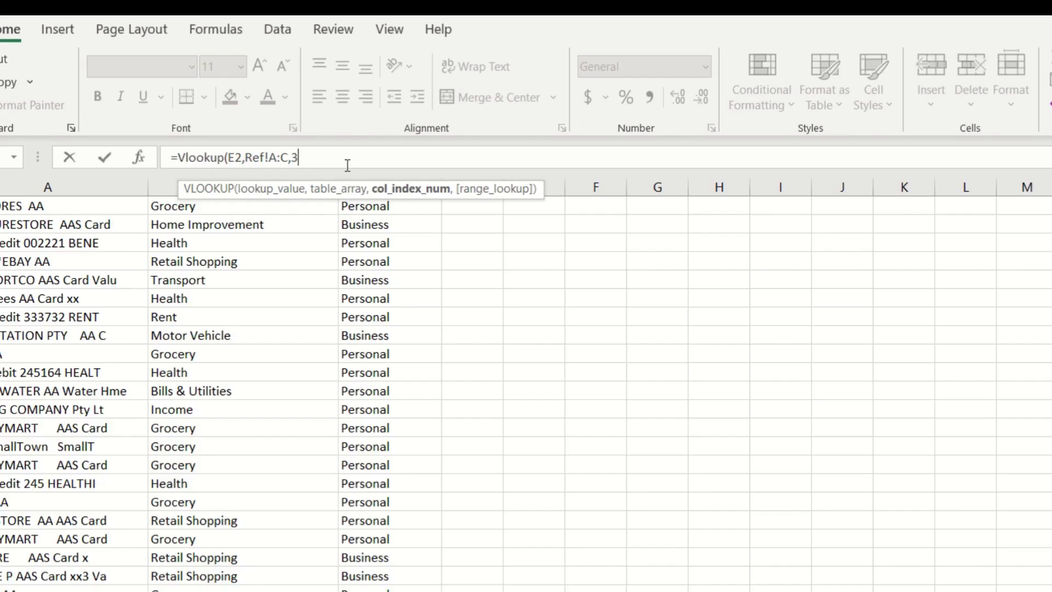
type(",")
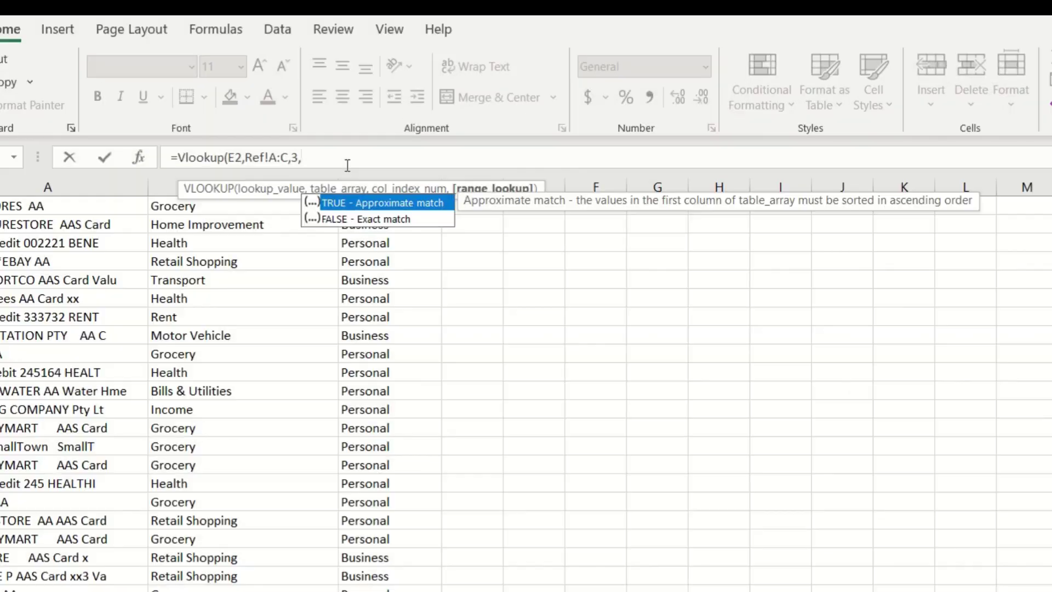
type("false)")
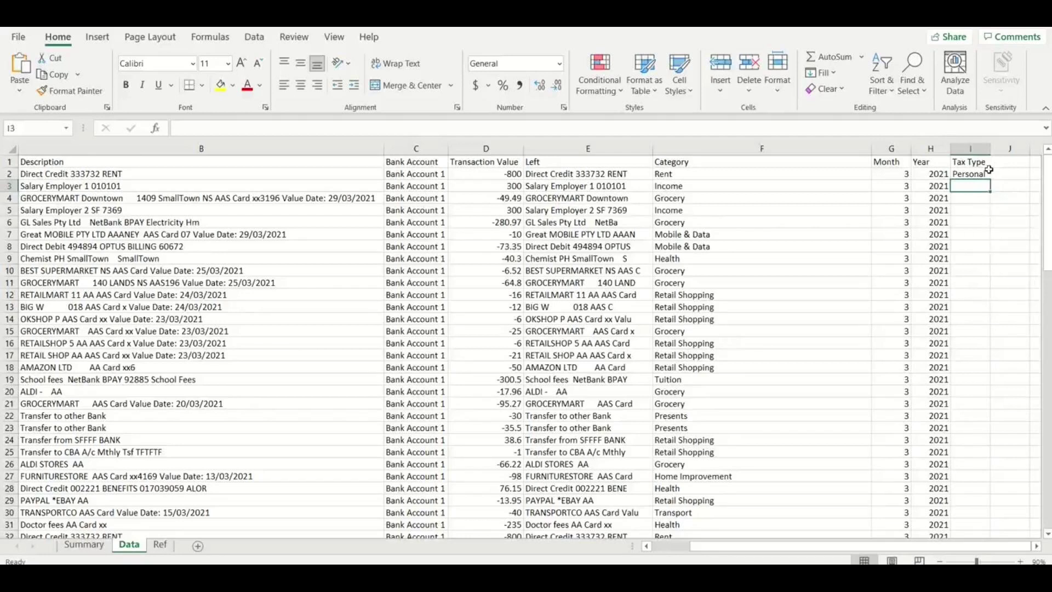
Step: Fill the I2 Tax Type lookup down to the last data row and check the result in I6
left_click(981, 174)
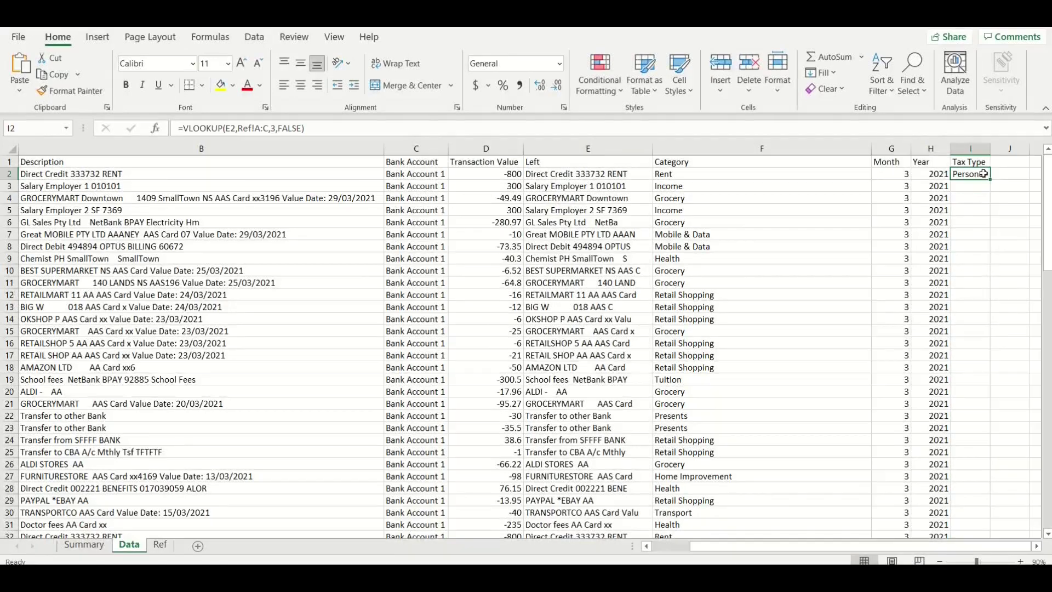
left_click_drag(990, 180, 1000, 530)
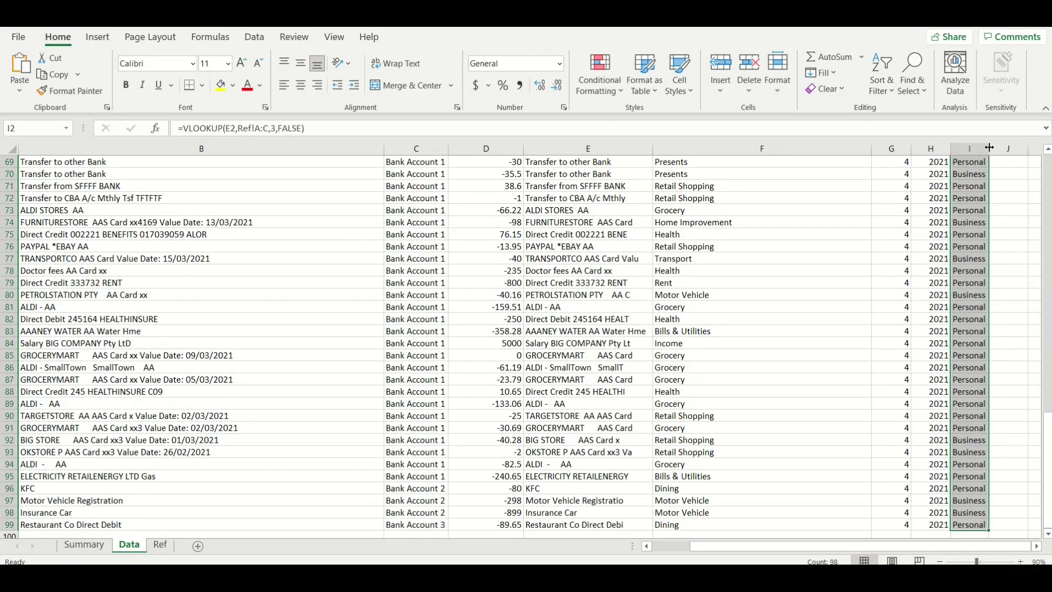
scroll(977, 222, "up", 14)
scroll(977, 221, "up", 9)
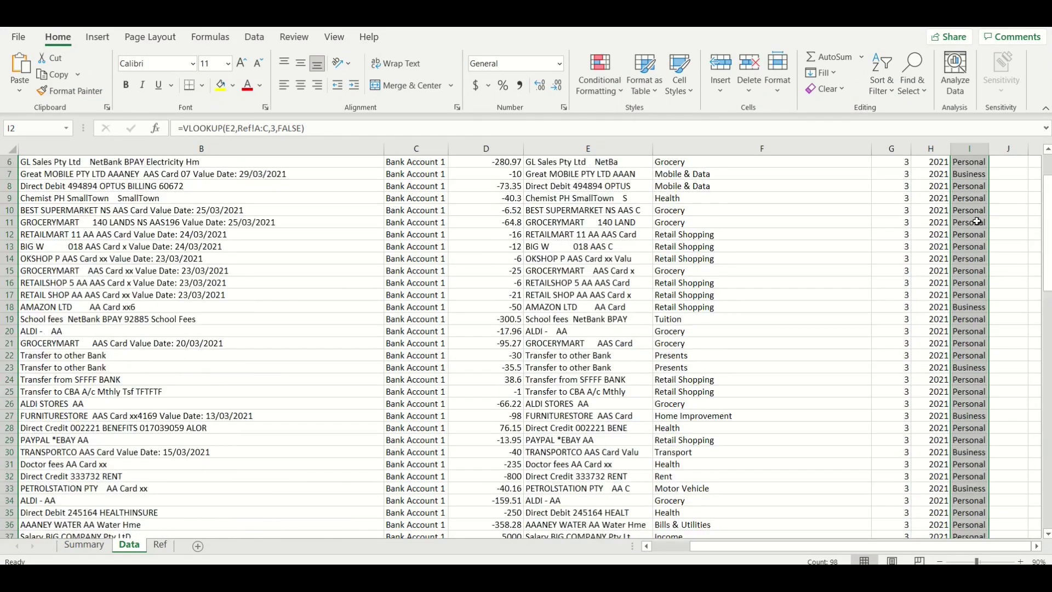
left_click(975, 221)
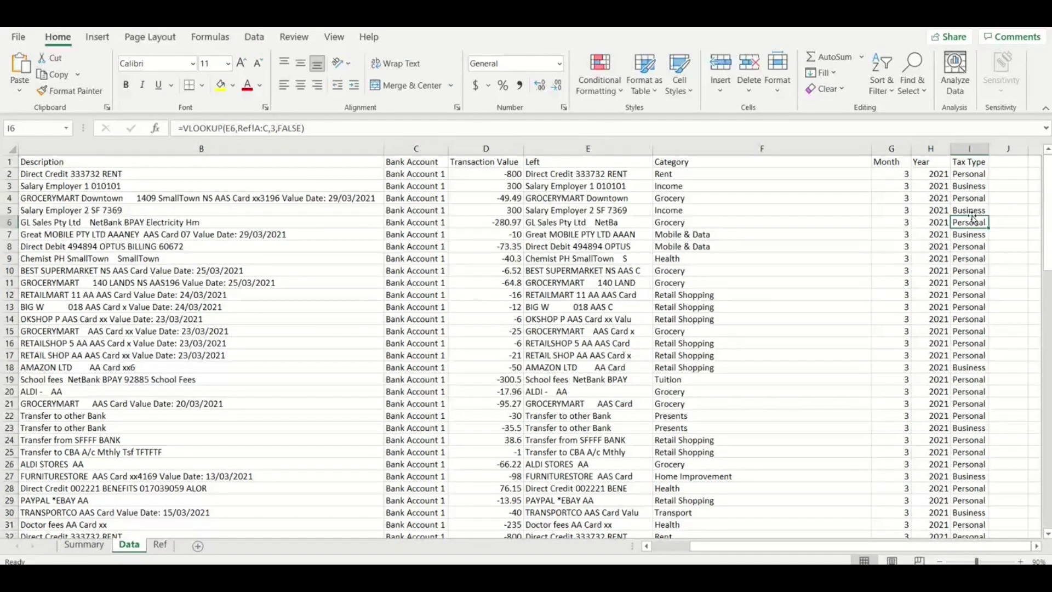
Step: Change the Summary pivot's data source to Data columns A:I so it includes Tax Type
left_click(85, 545)
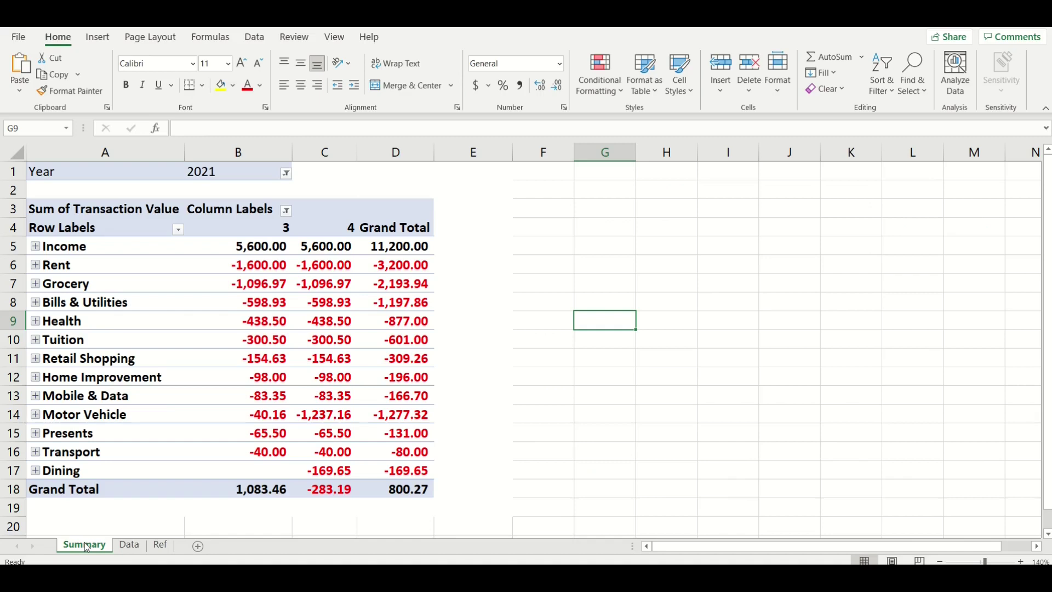
left_click(261, 177)
left_click(442, 38)
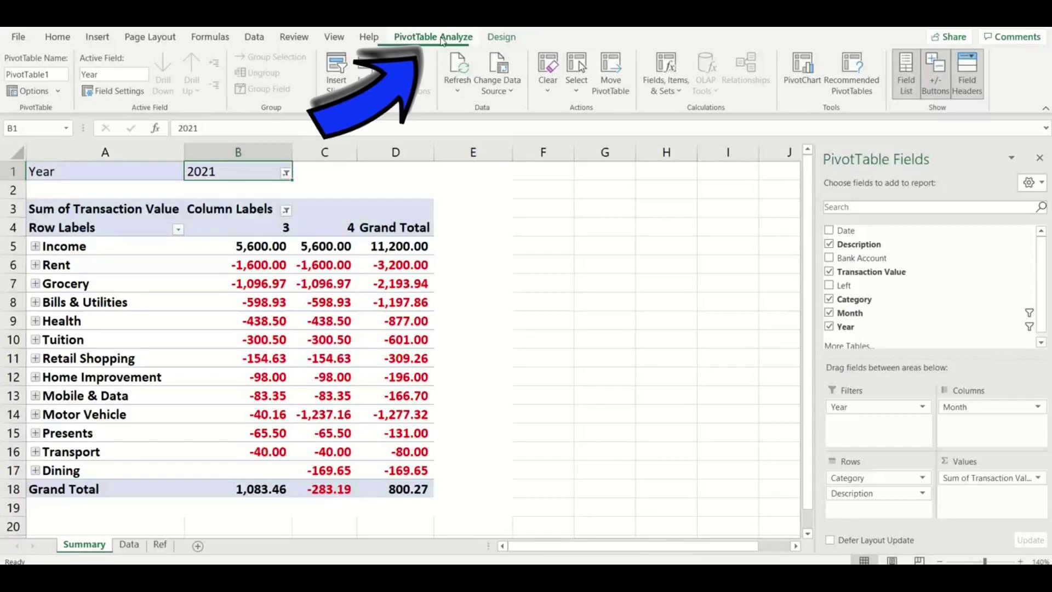
left_click(508, 93)
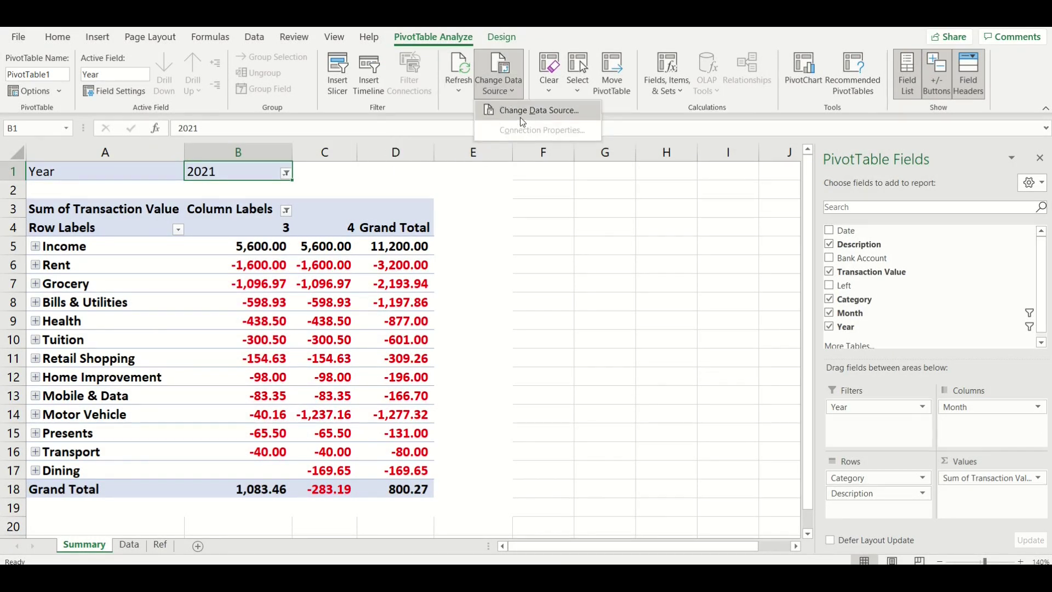
left_click(521, 117)
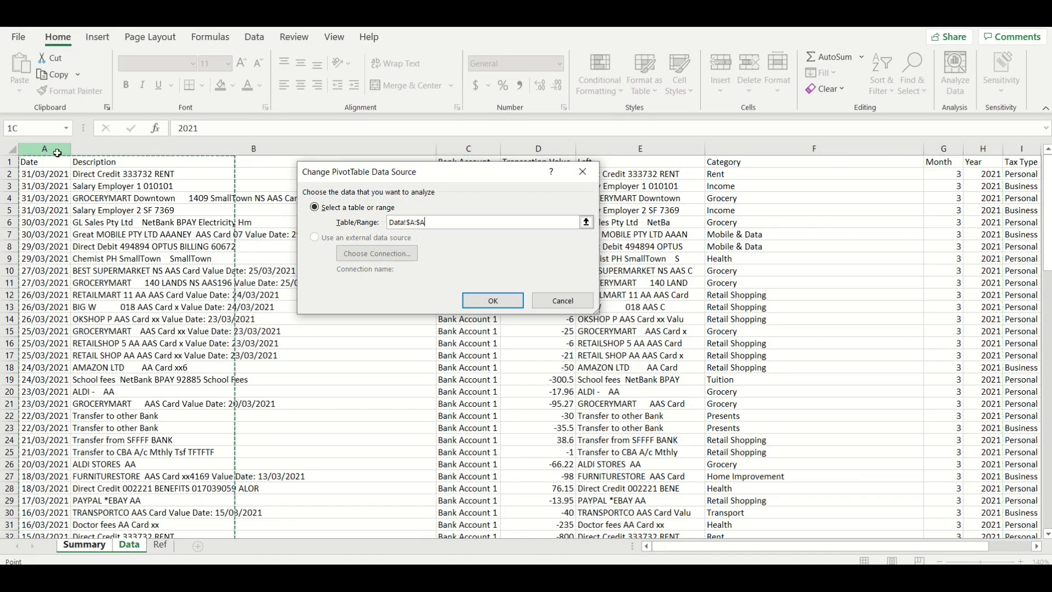
left_click_drag(57, 149, 608, 163)
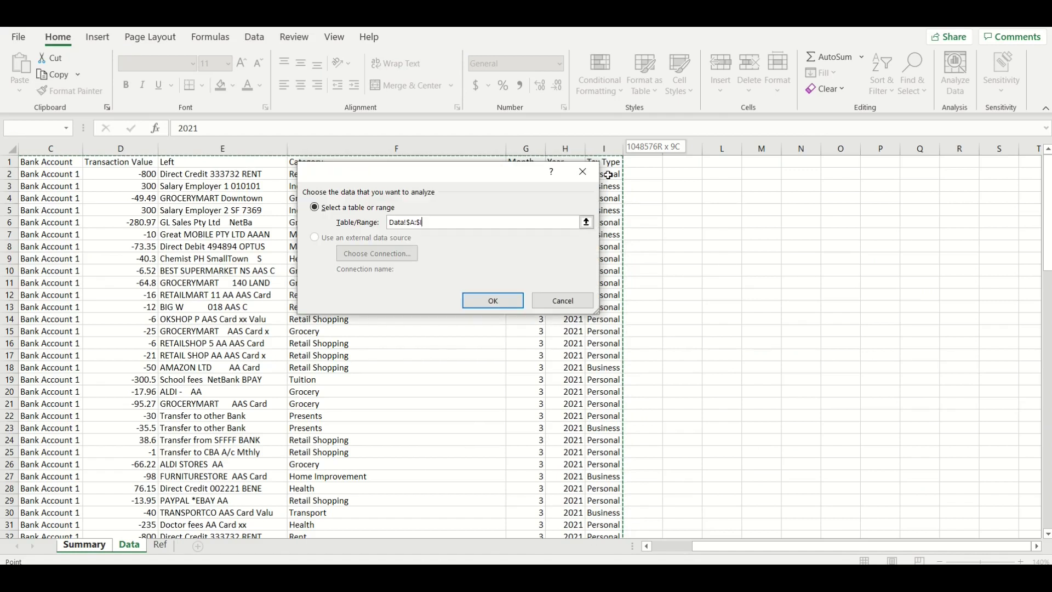
left_click(493, 300)
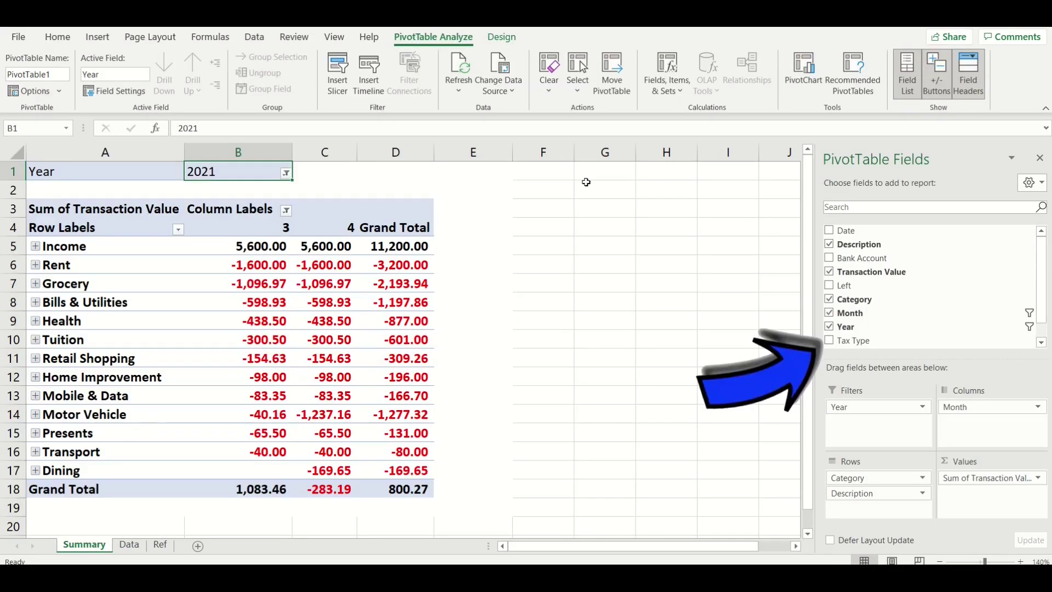
Step: Add Tax Type to the pivot's Columns area, giving Business and Personal columns
scroll(912, 290, "down", 1)
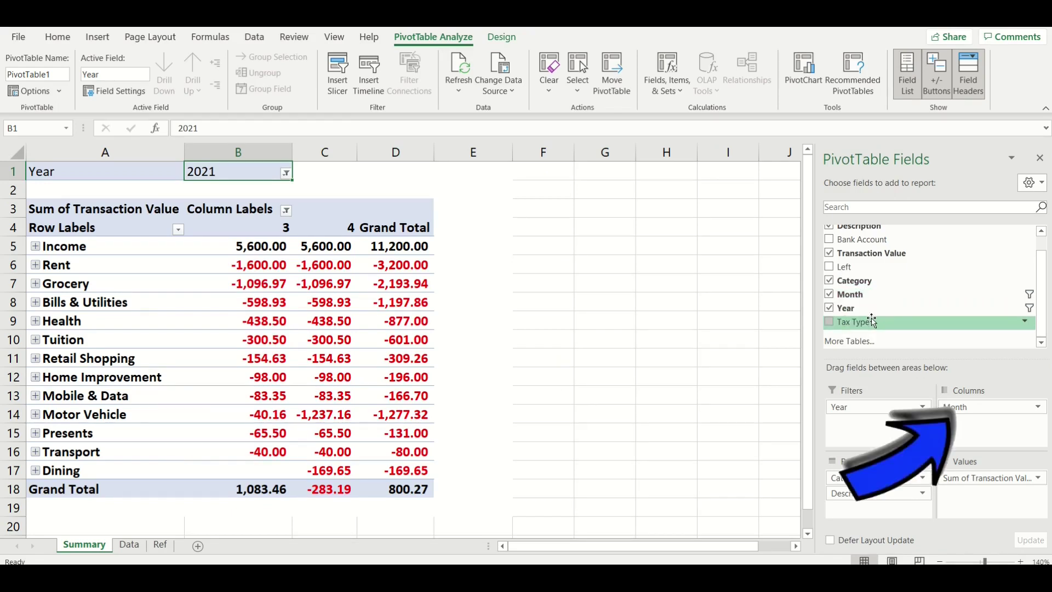
mouse_move(872, 321)
left_mouse_down()
mouse_move(932, 394)
mouse_move(967, 421)
mouse_move(976, 414)
mouse_move(971, 405)
mouse_move(968, 425)
mouse_move(798, 465)
mouse_move(795, 456)
left_mouse_up()
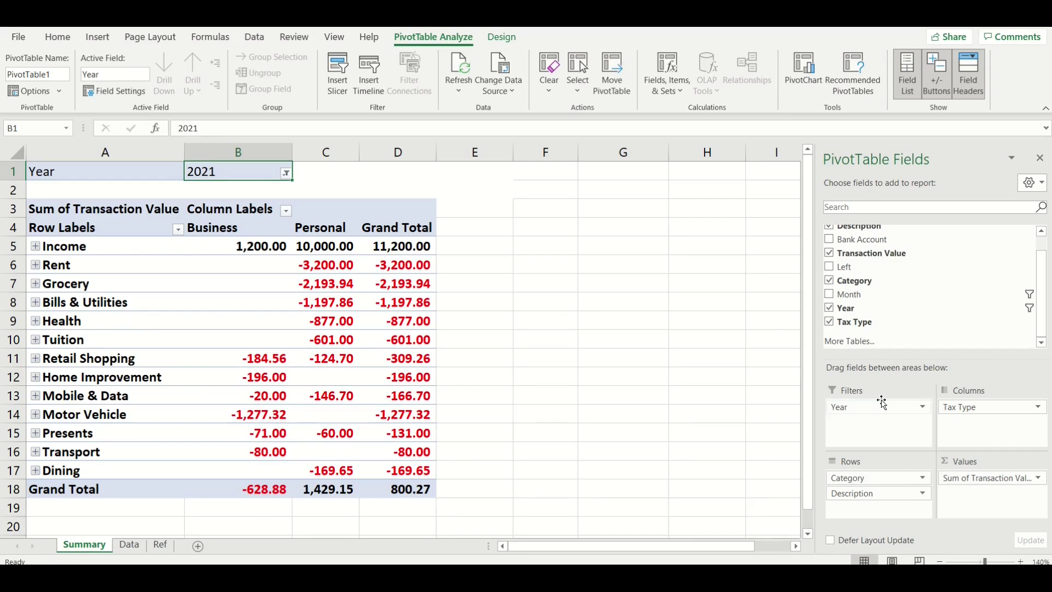
Step: Move the Month field via Filters into the Columns area above Tax Type
left_click_drag(869, 295, 877, 421)
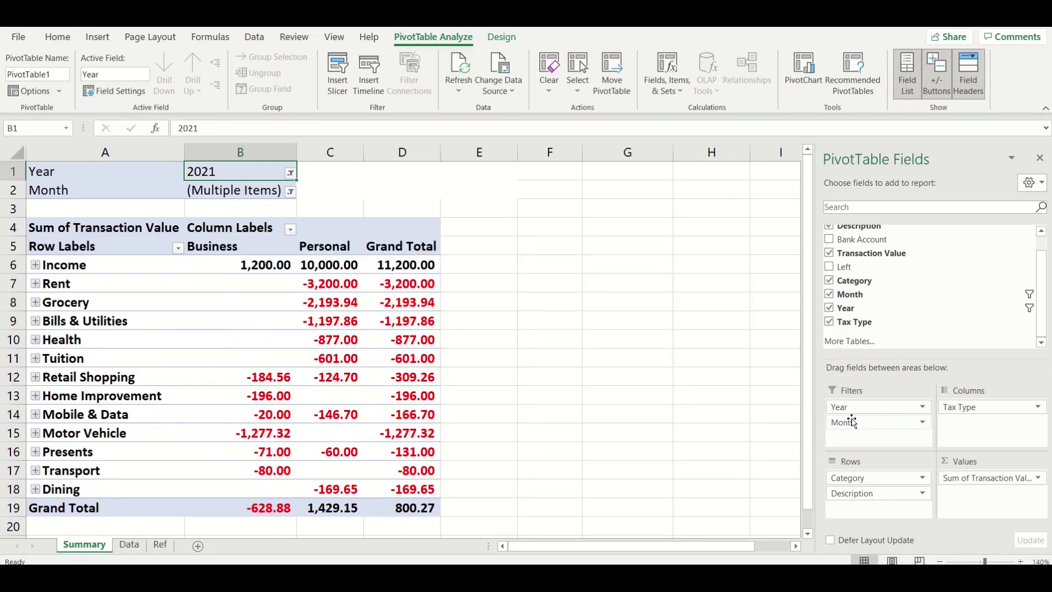
left_click_drag(852, 422, 901, 435)
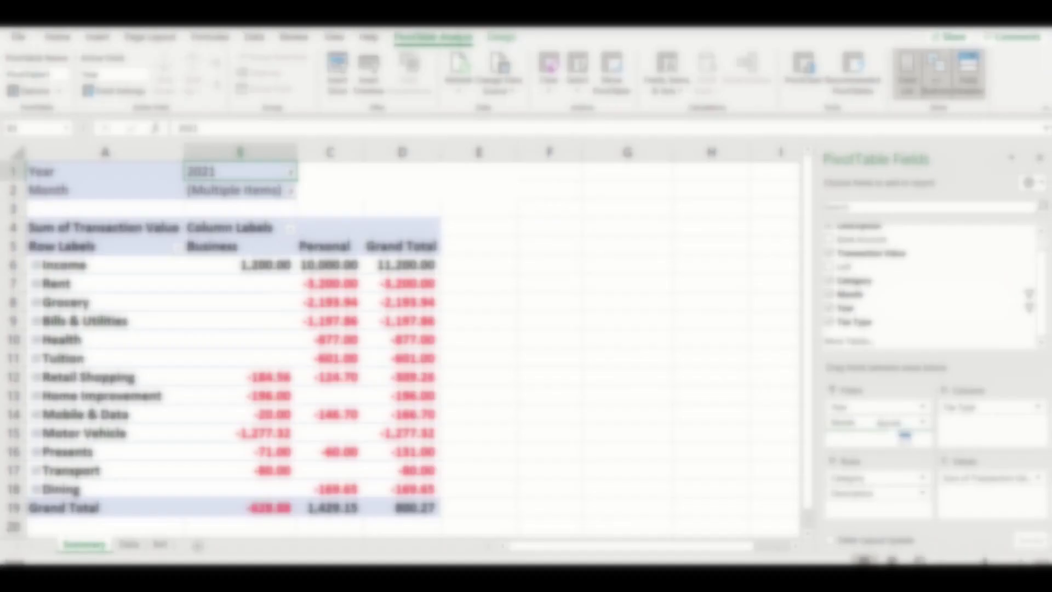
left_click_drag(904, 435, 982, 406)
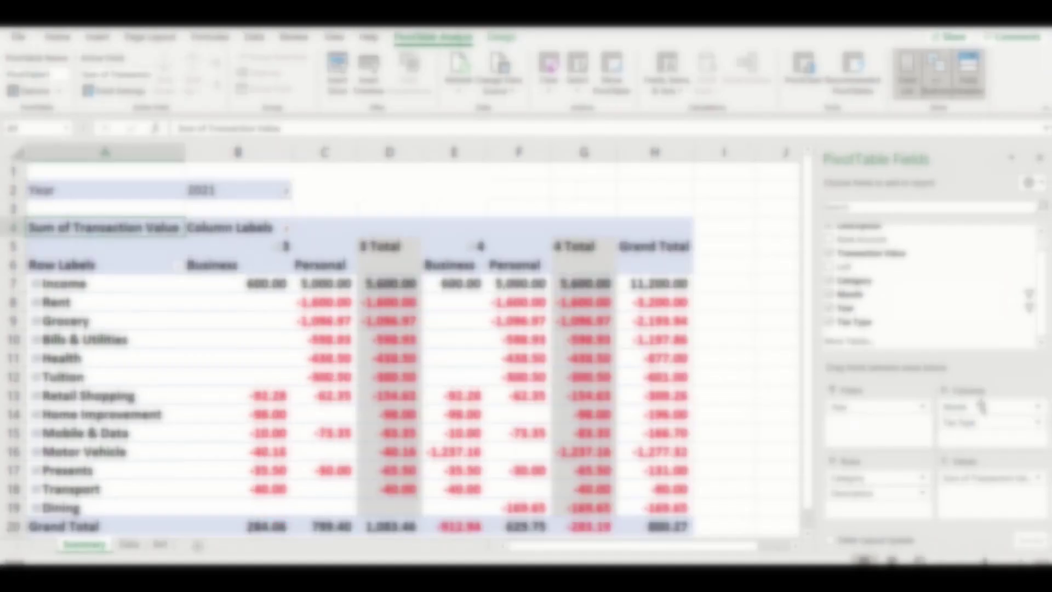
Step: Move Tax Type from the pivot's Columns into Rows below Description
left_click_drag(982, 407, 879, 503)
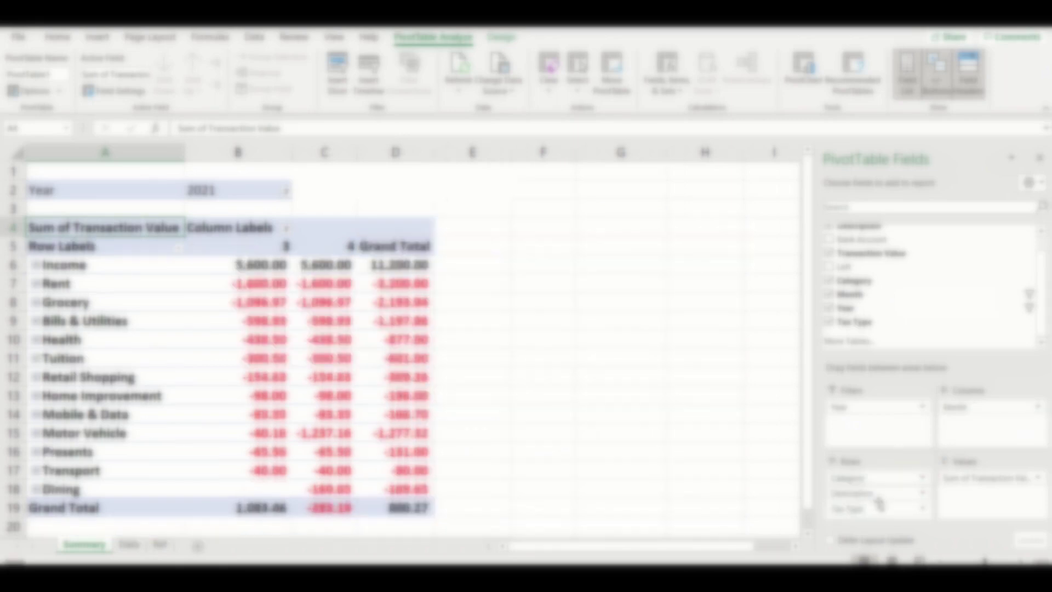